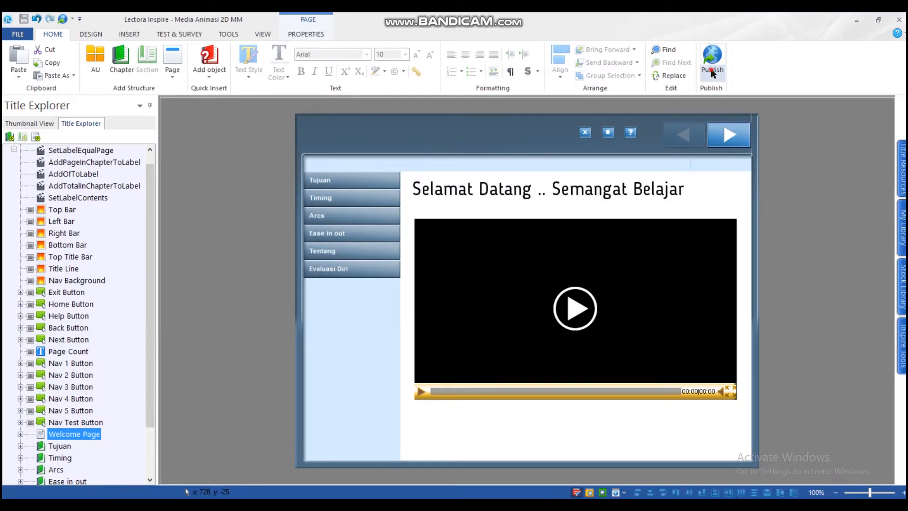
Step: Publish the Media Animasi 2D MM title to SCORM with the SCORM 1.2 Compliant conformance level
click(712, 61)
click(724, 160)
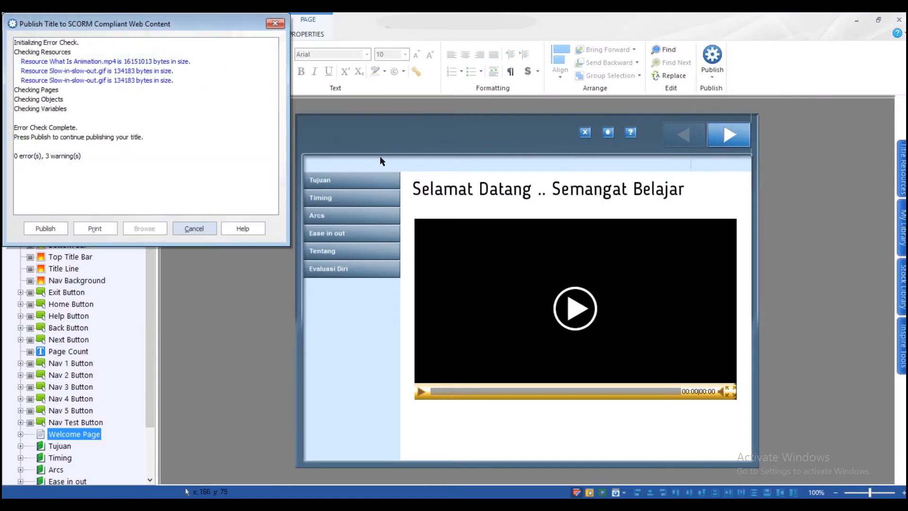
click(51, 230)
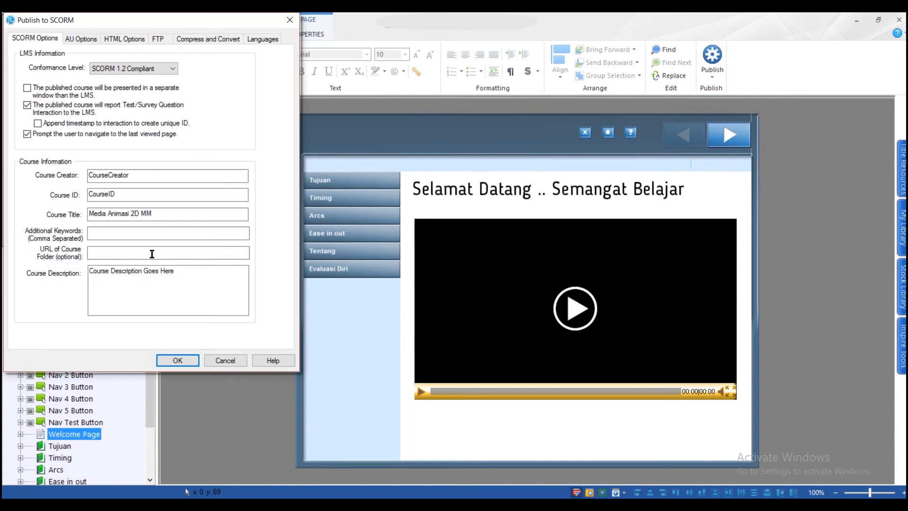
click(169, 69)
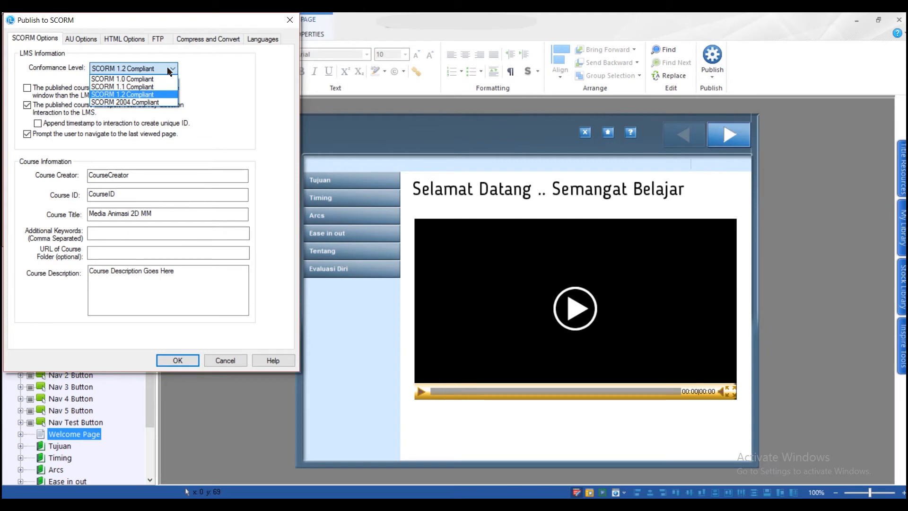
click(169, 68)
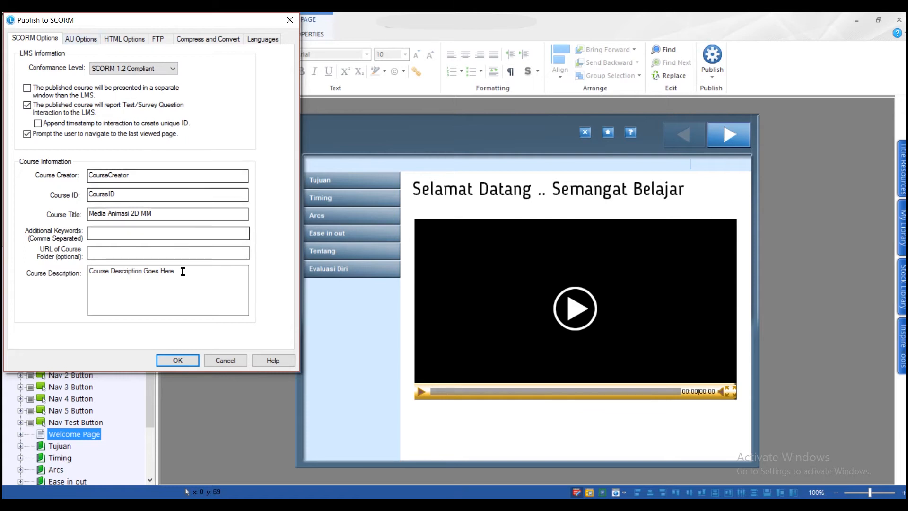
click(177, 360)
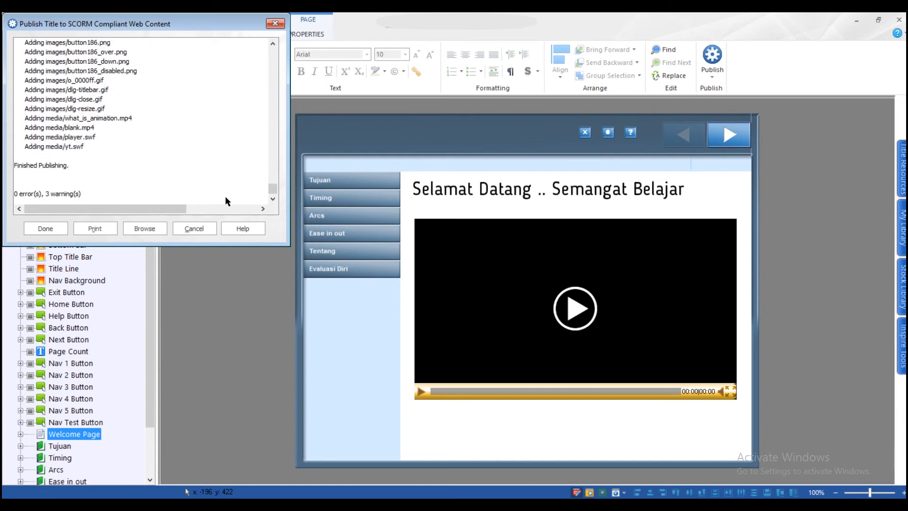
Step: Open the folder containing the published SCORM files, minimize it, and finish the publishing dialog
click(152, 229)
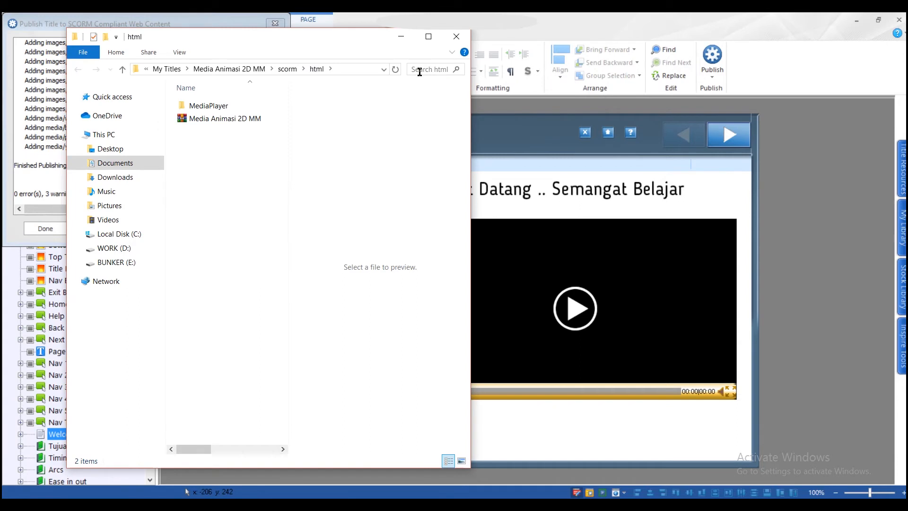
click(401, 36)
click(43, 229)
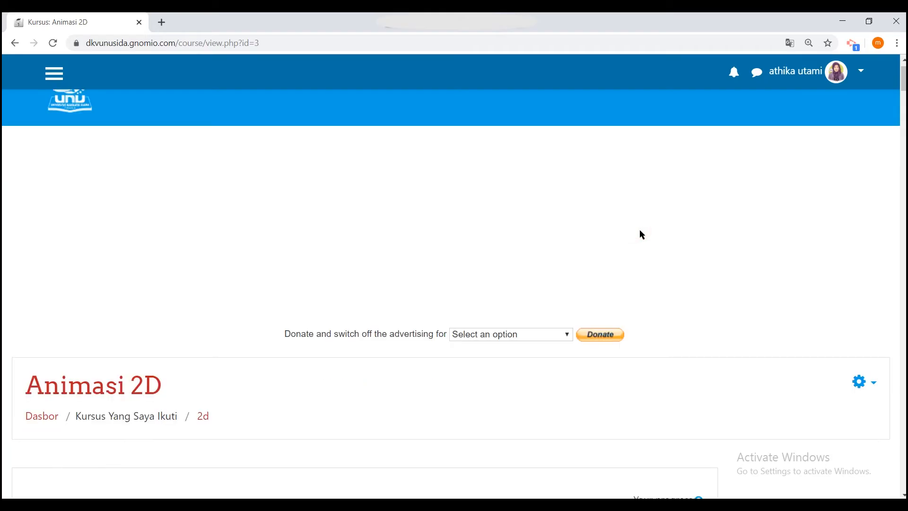
Step: Switch to the Animasi 2D course in the browser and turn on its editing mode (Hidupkan Mode Ubah)
scroll(642, 235, down, 12)
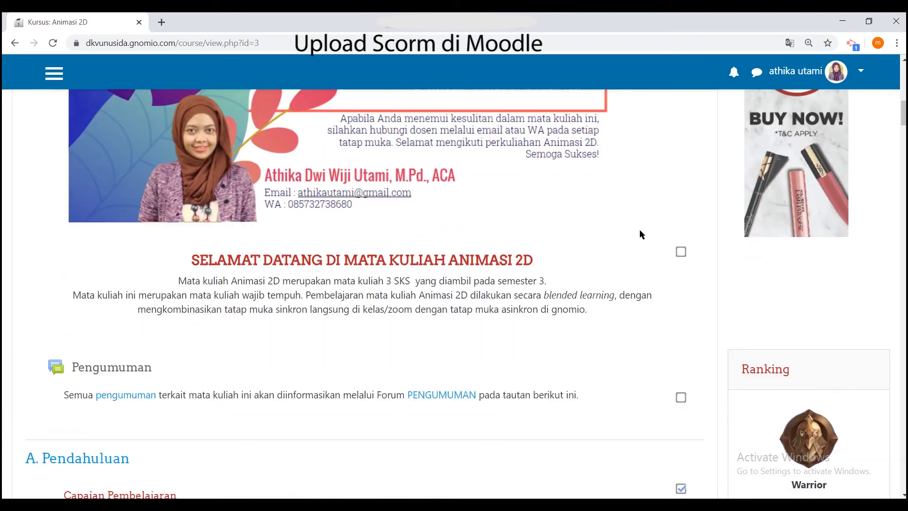
scroll(642, 234, down, 1)
scroll(641, 234, up, 12)
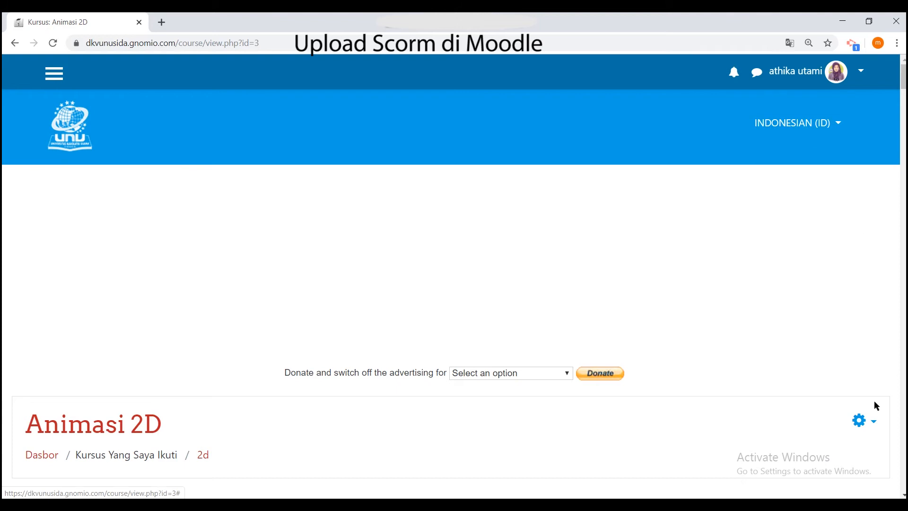
scroll(873, 397, down, 3)
click(867, 302)
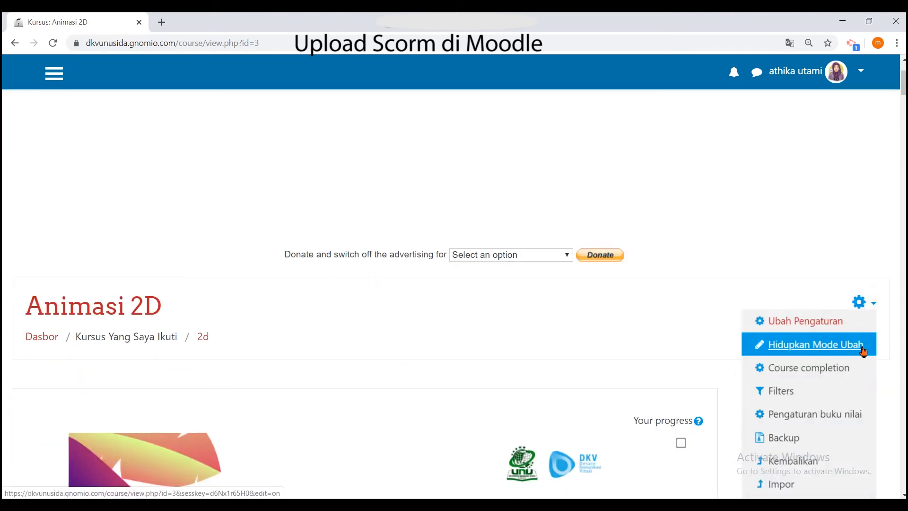
click(851, 356)
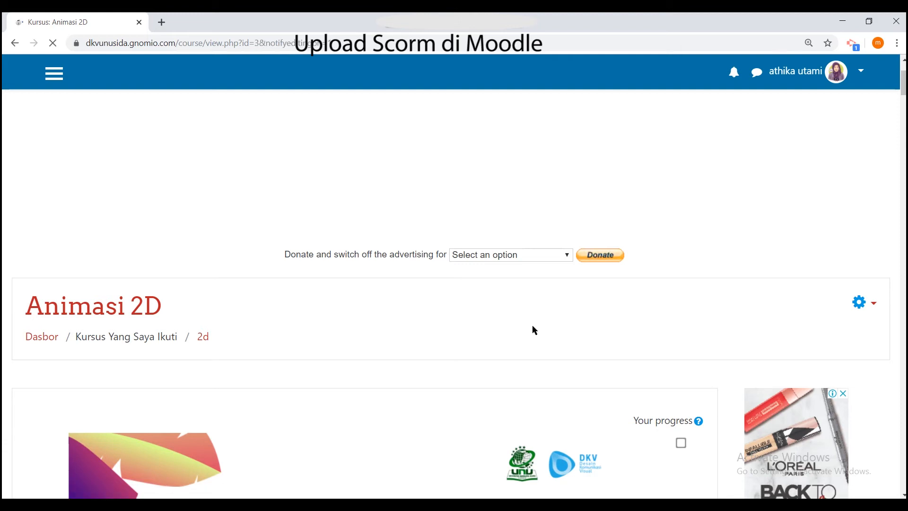
Step: Add a new SCORM package activity to the C. Animation Basic section of the course
scroll(534, 330, down, 20)
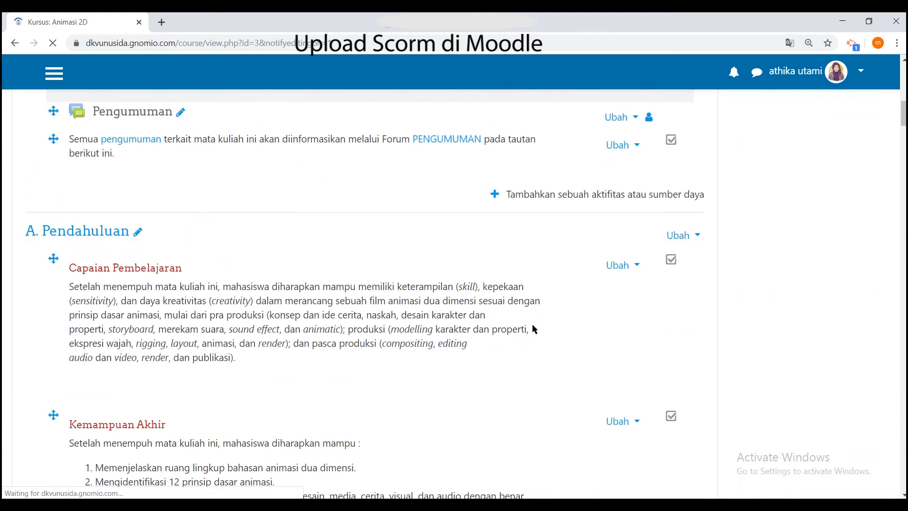
scroll(533, 330, down, 20)
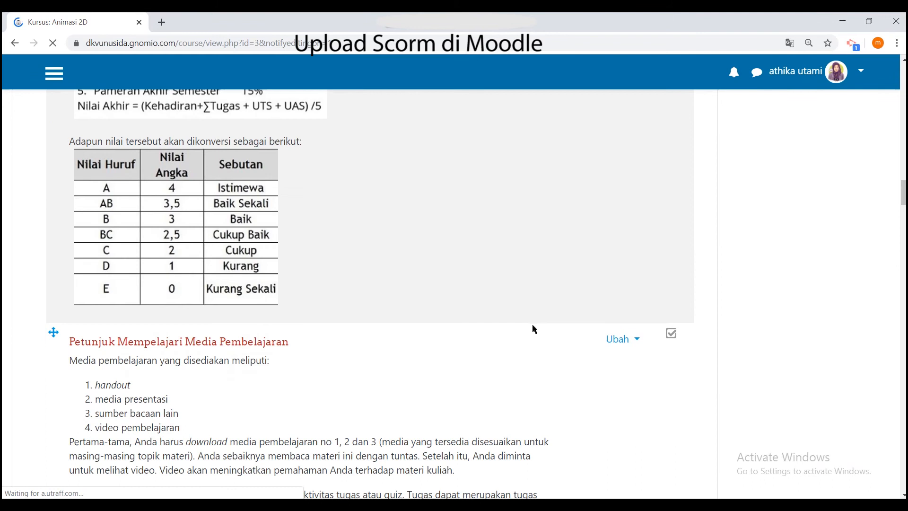
scroll(533, 330, down, 5)
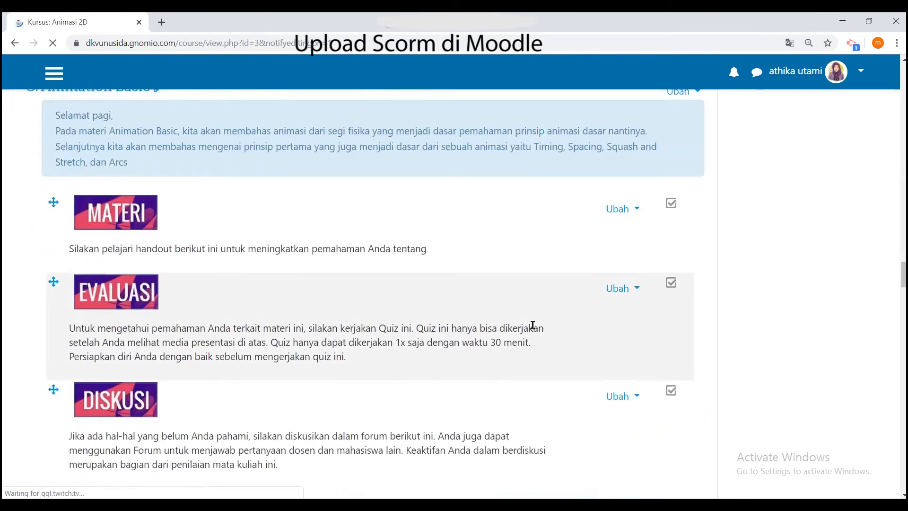
scroll(533, 330, up, 1)
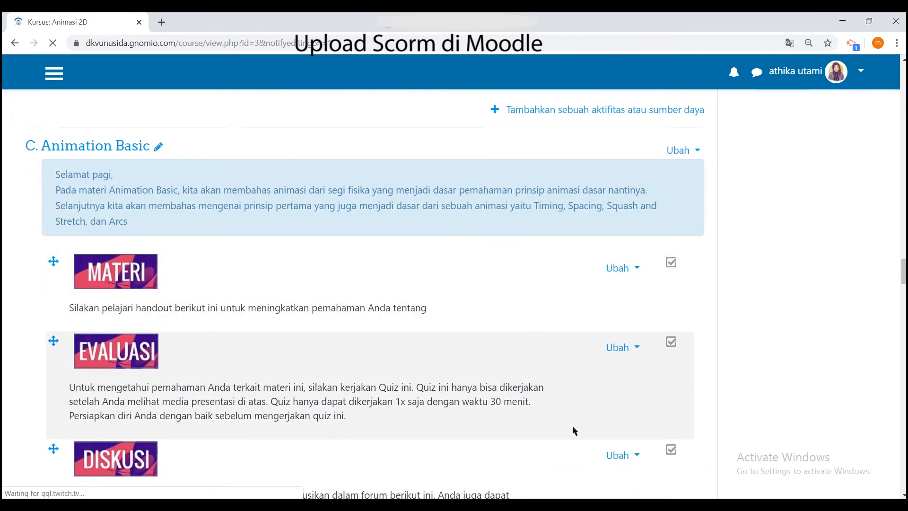
scroll(575, 431, down, 2)
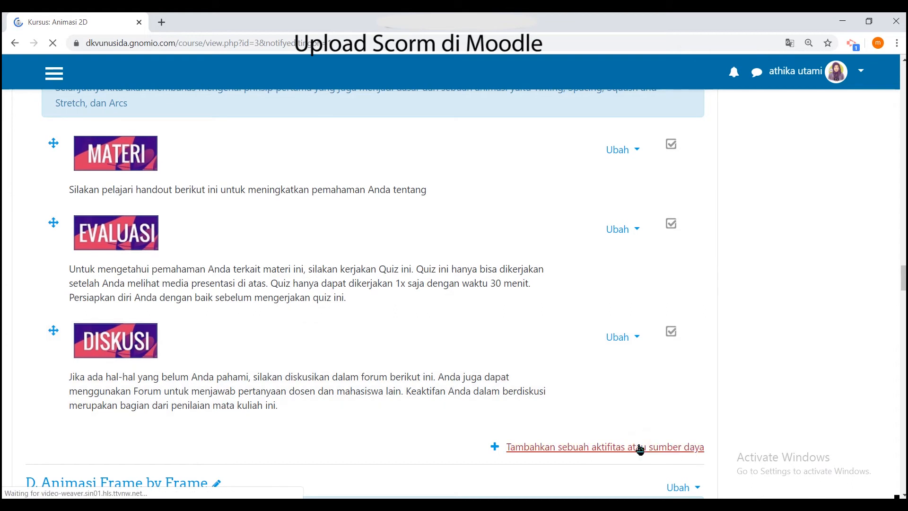
click(640, 447)
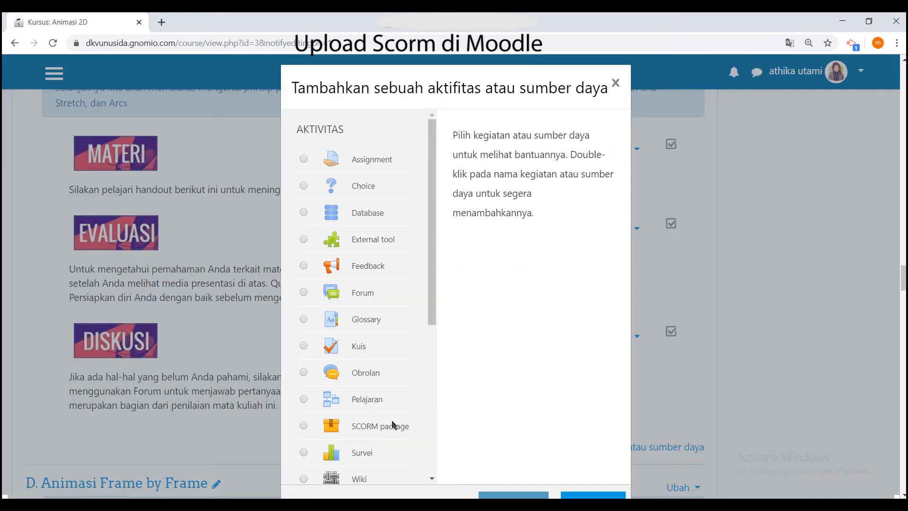
scroll(397, 425, down, 1)
click(397, 424)
click(304, 367)
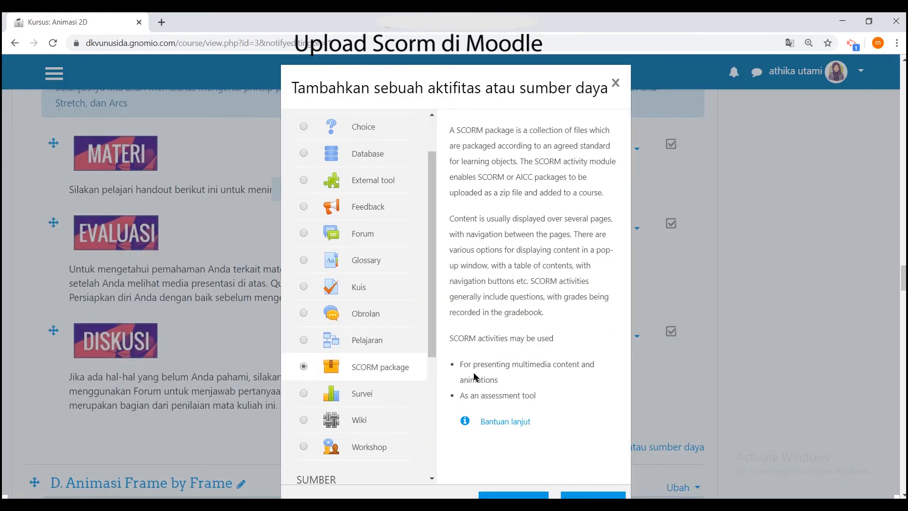
scroll(492, 390, down, 1)
click(518, 446)
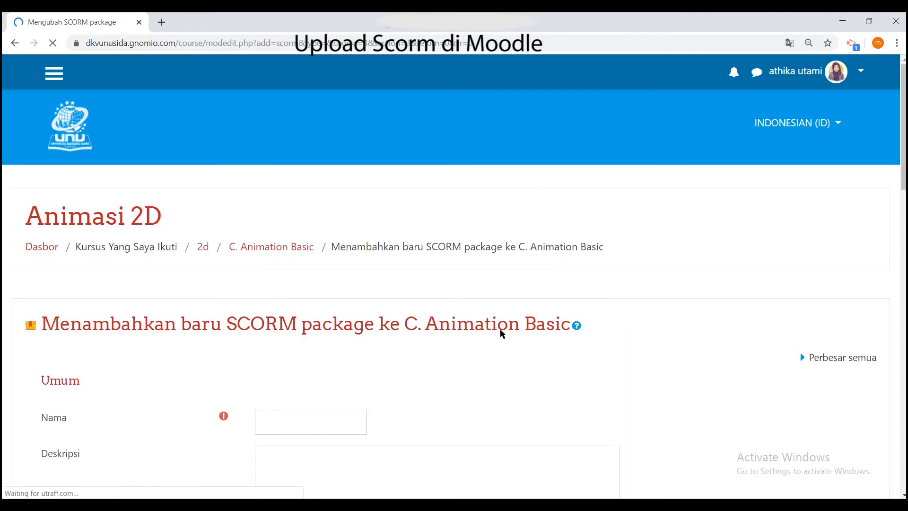
Step: Name the new SCORM activity "Materi Animasi Basic"
scroll(503, 334, down, 4)
click(315, 245)
text(Materi Animasi)
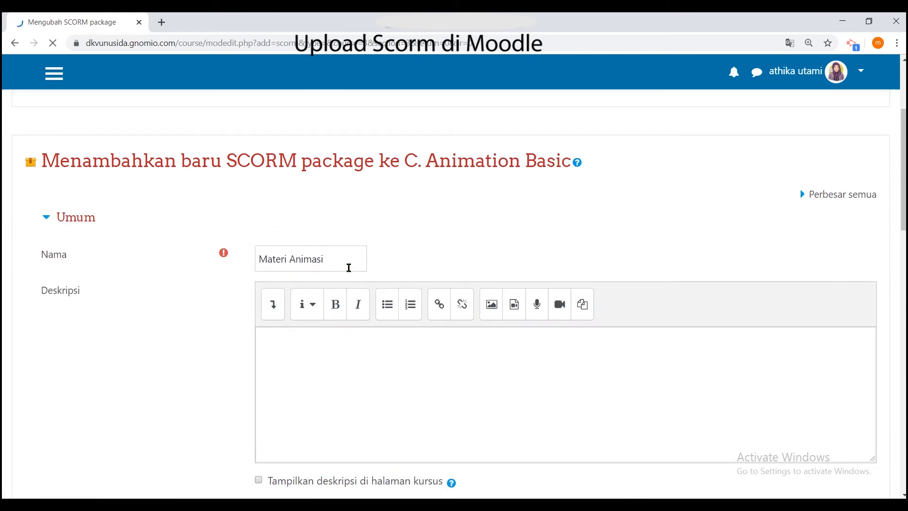
text( Basic)
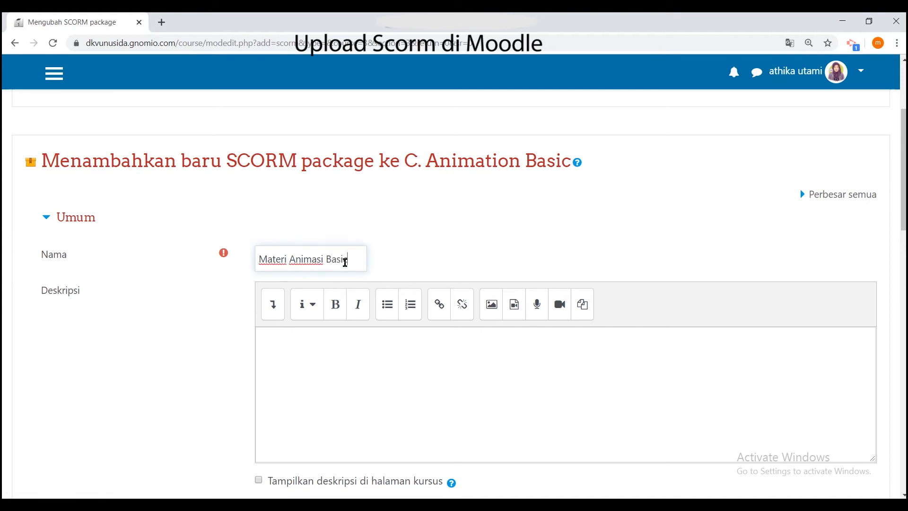
Step: Upload the Media Animasi 2D MM ZIP archive from the scorm html folder as the activity's package file
scroll(436, 313, down, 7)
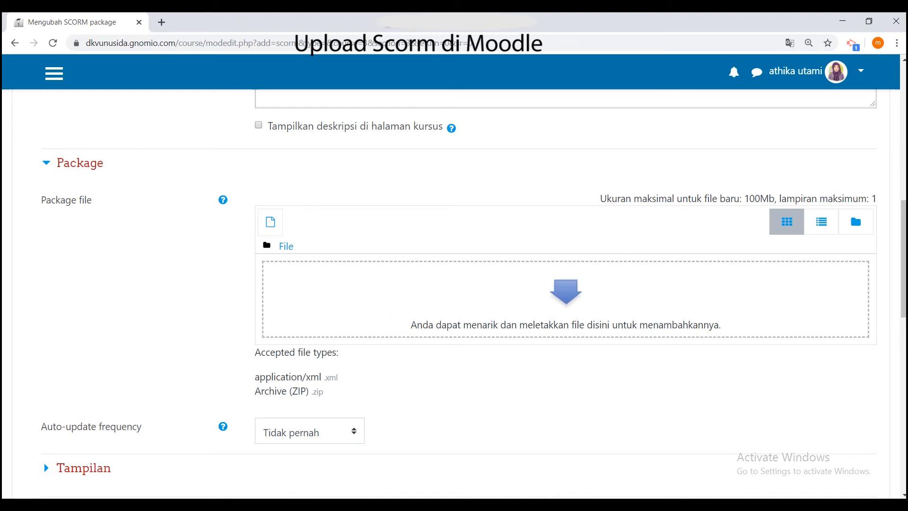
mouse_move(368, 497)
click(274, 479)
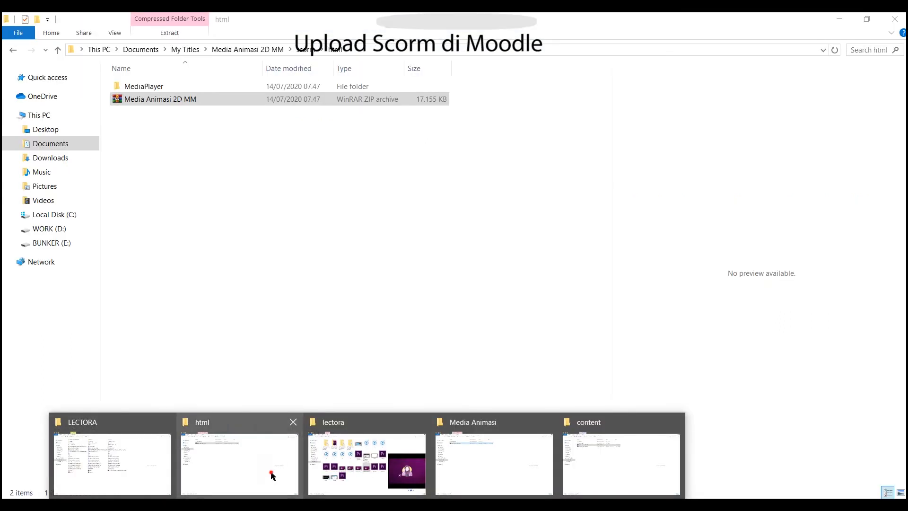
drag(176, 102, 480, 494)
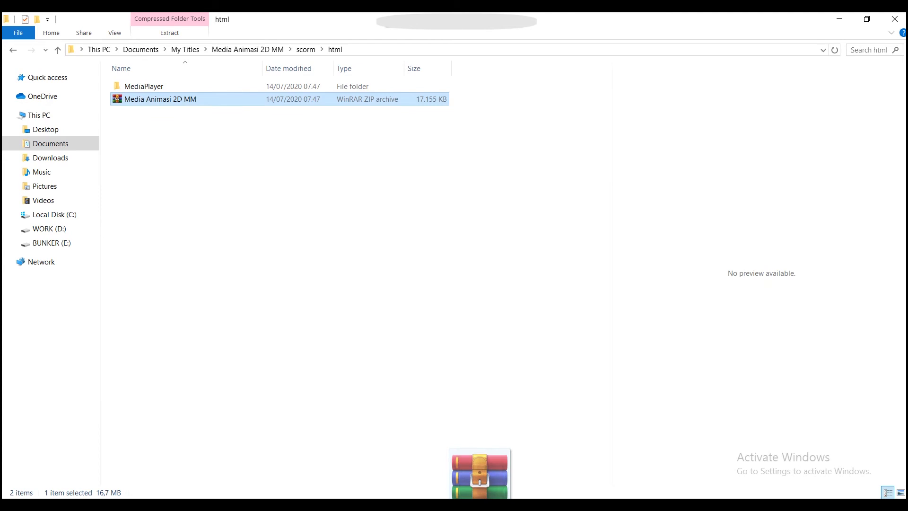
drag(480, 494, 479, 284)
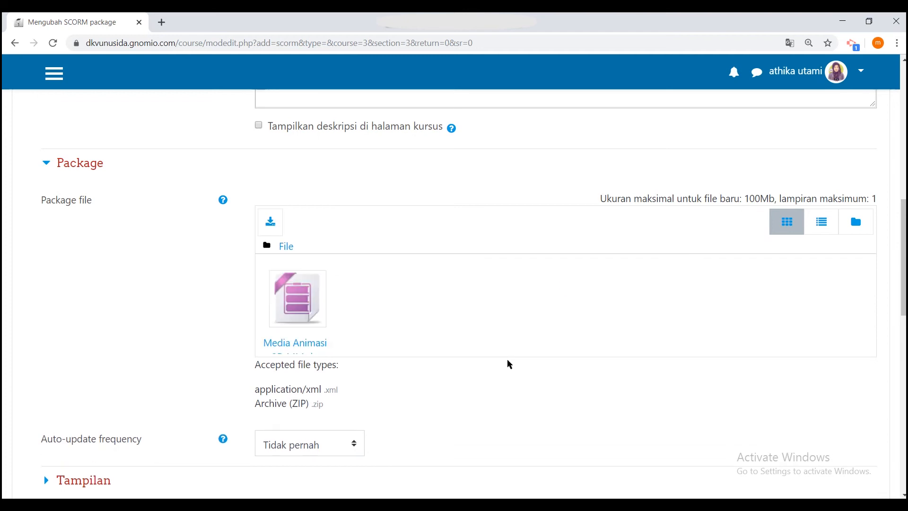
Step: Save the SCORM activity with the remaining settings at their defaults, display its page, and reload it
scroll(308, 331, down, 3)
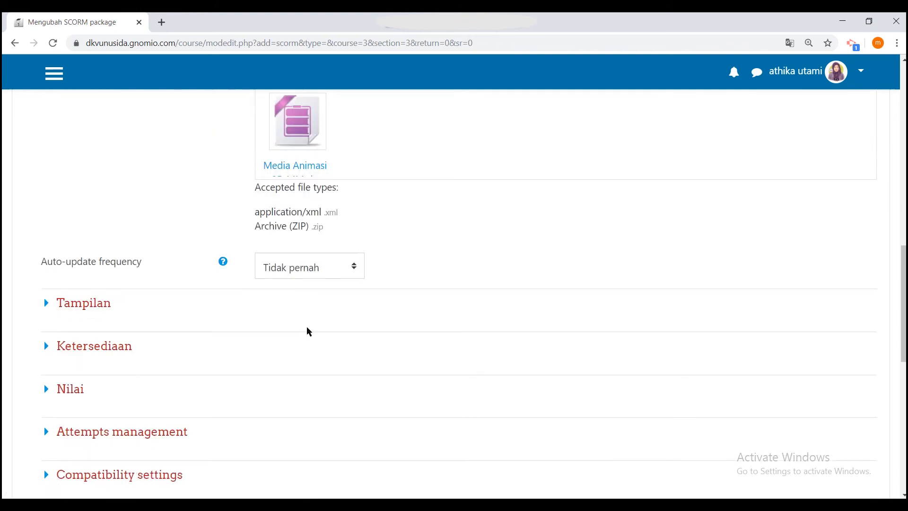
scroll(308, 330, down, 5)
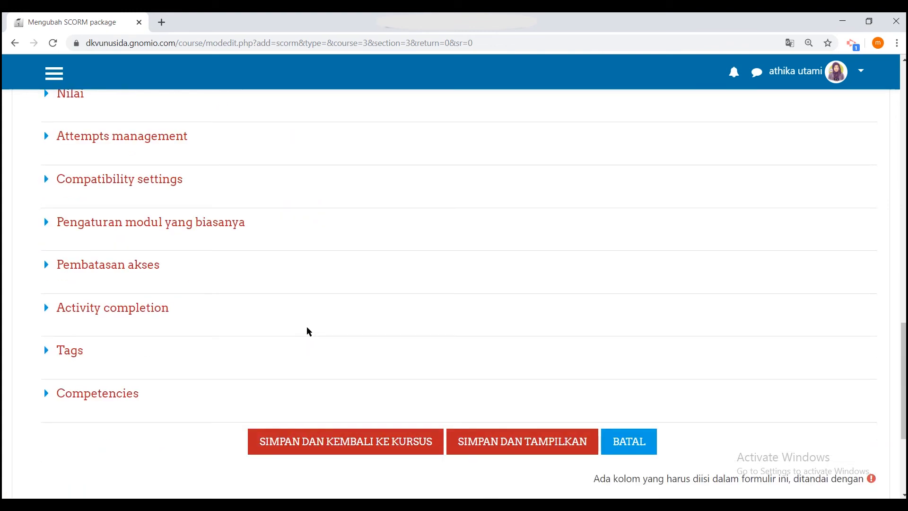
click(491, 438)
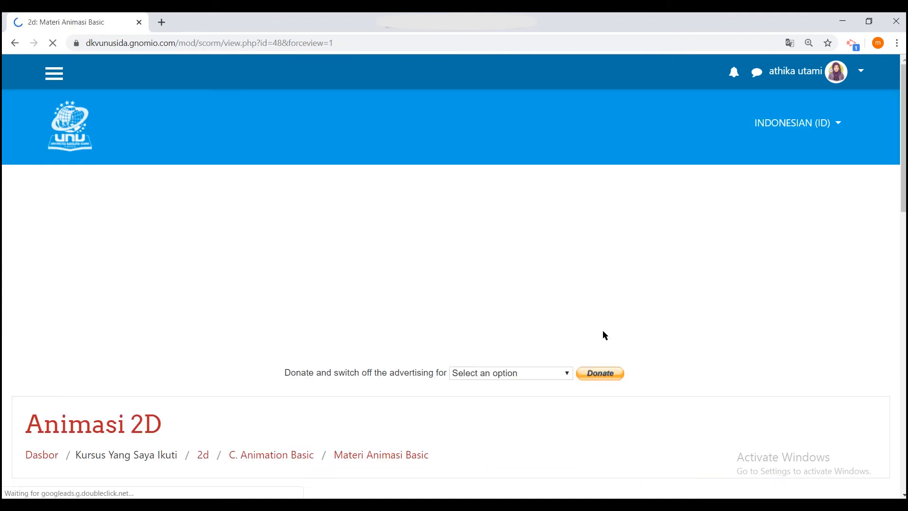
scroll(603, 335, down, 7)
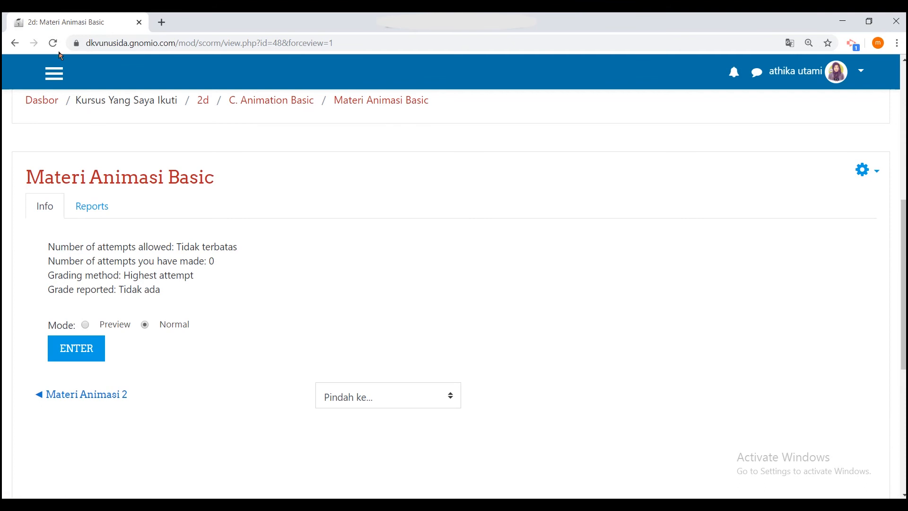
click(52, 43)
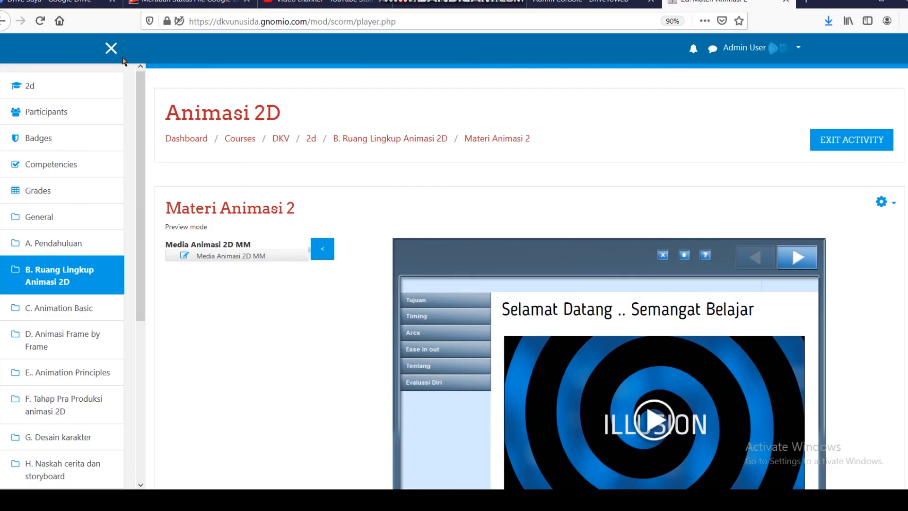
Step: Collapse the course navigation drawer, return to the 2d course page, and open the Materi Animasi Basic activity in section C. Animation Basic
click(111, 48)
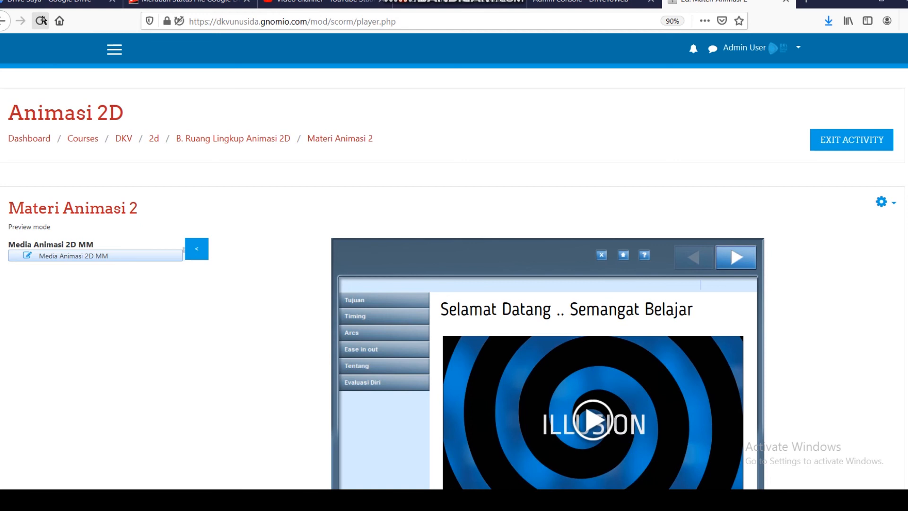
click(156, 138)
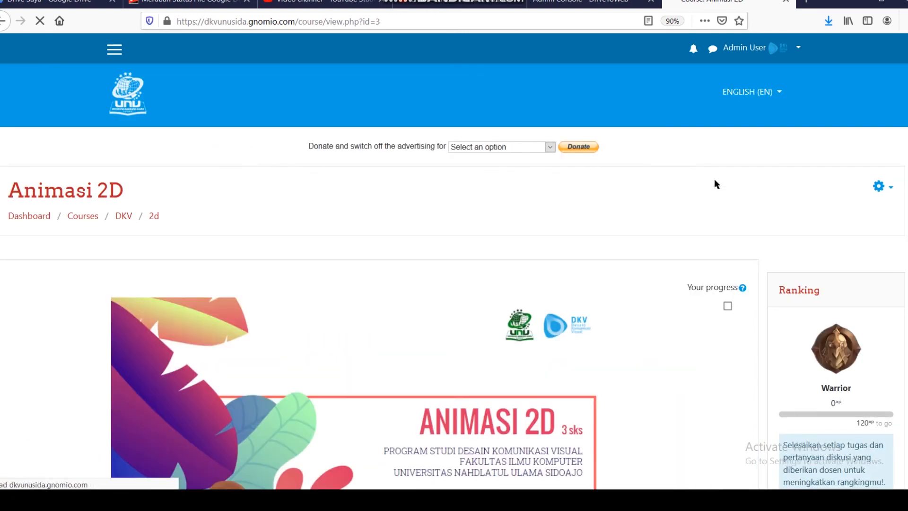
scroll(714, 184, down, 15)
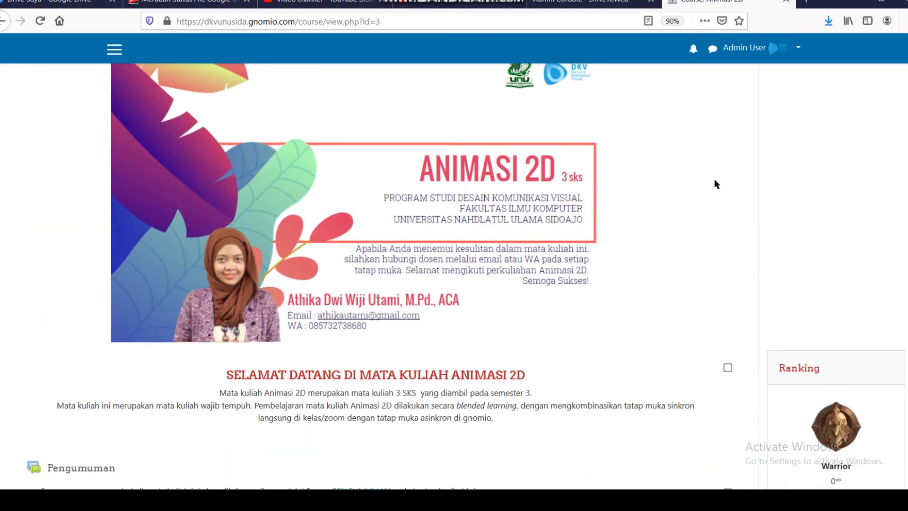
scroll(714, 184, down, 20)
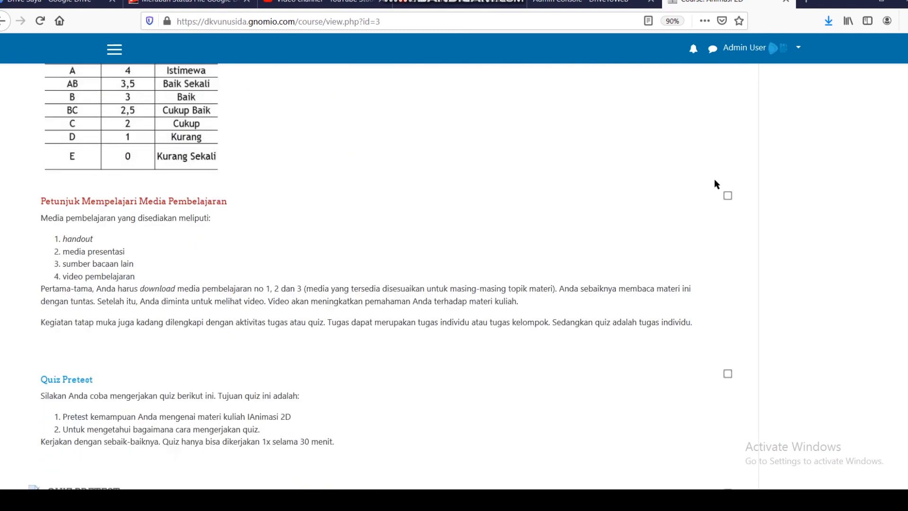
scroll(714, 184, down, 10)
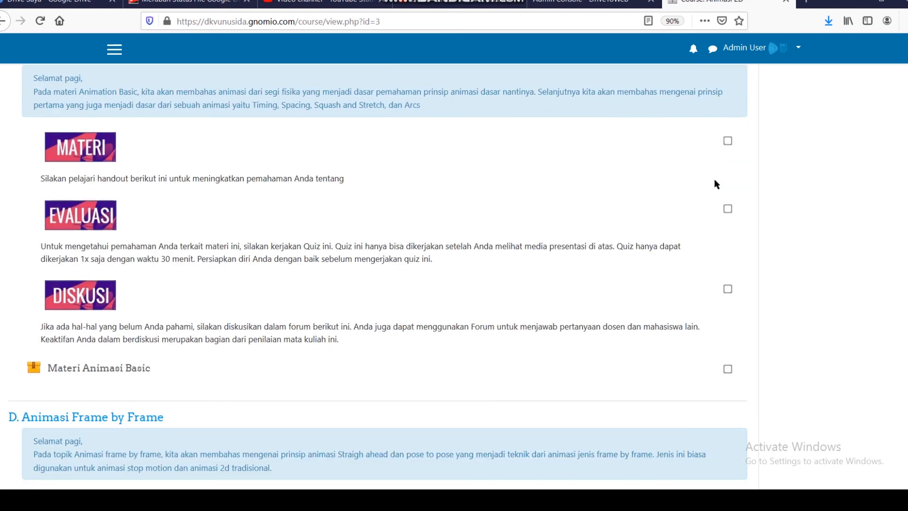
click(119, 373)
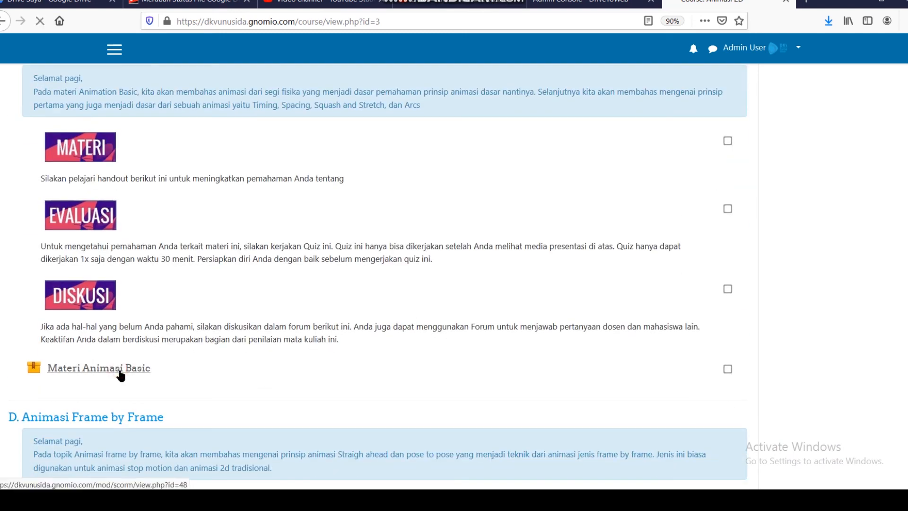
Step: Launch the Materi Animasi Basic package in Preview mode from its reloaded info page and play the video on its welcome page
scroll(256, 370, down, 6)
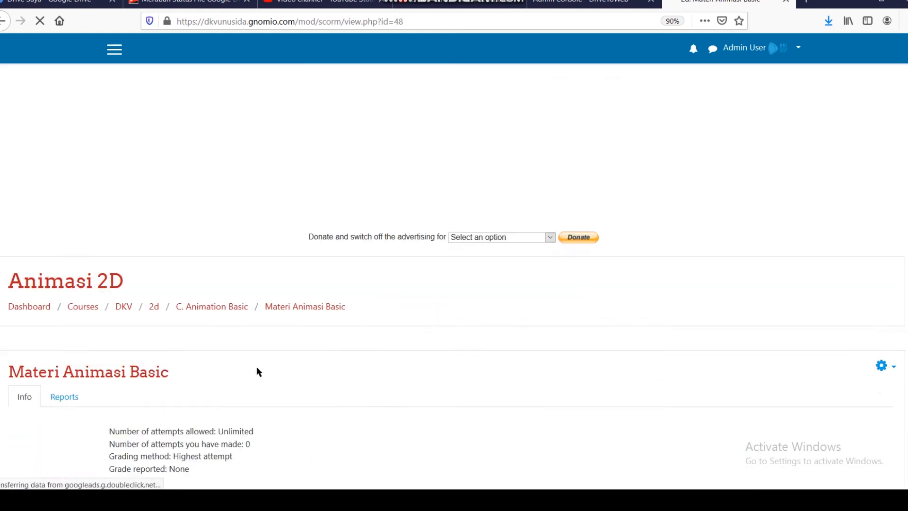
scroll(257, 370, up, 1)
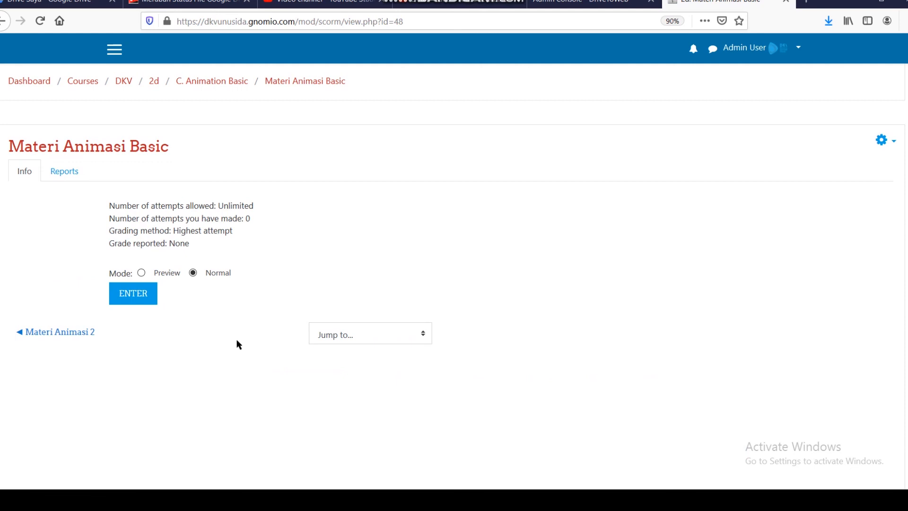
click(41, 21)
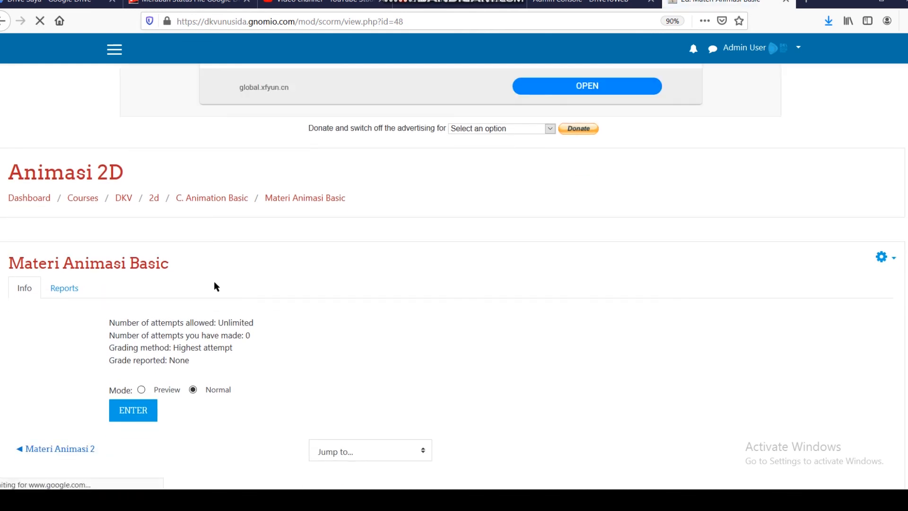
click(156, 388)
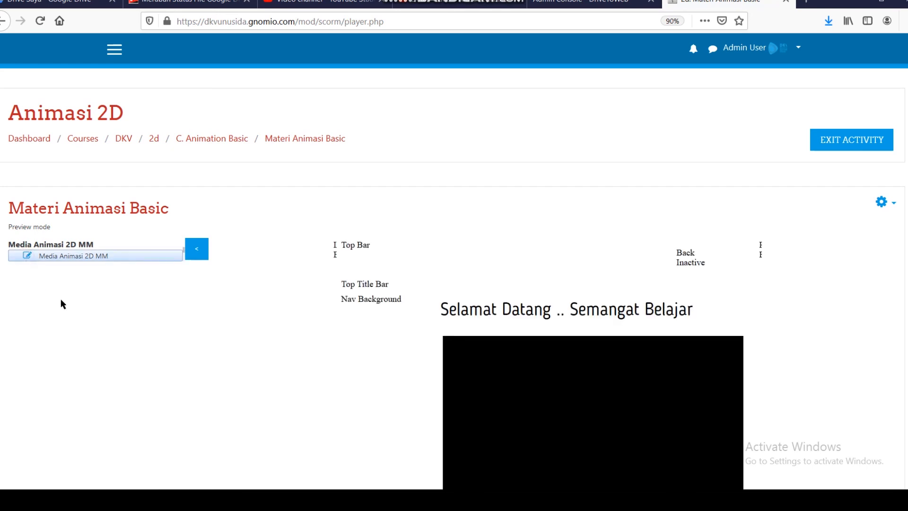
scroll(484, 316, down, 2)
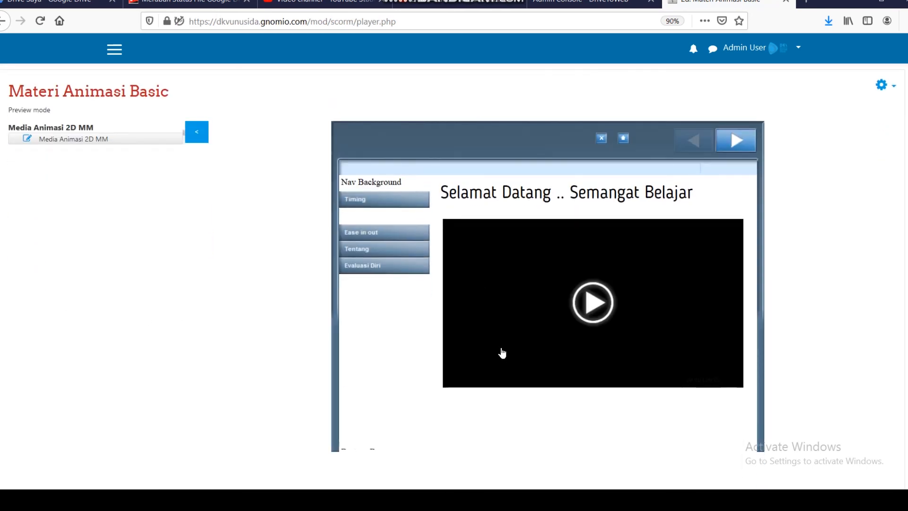
click(502, 352)
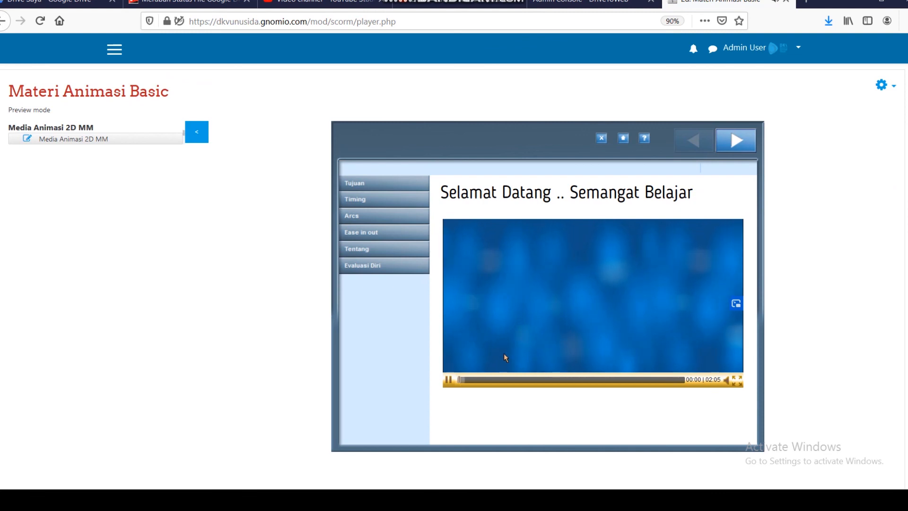